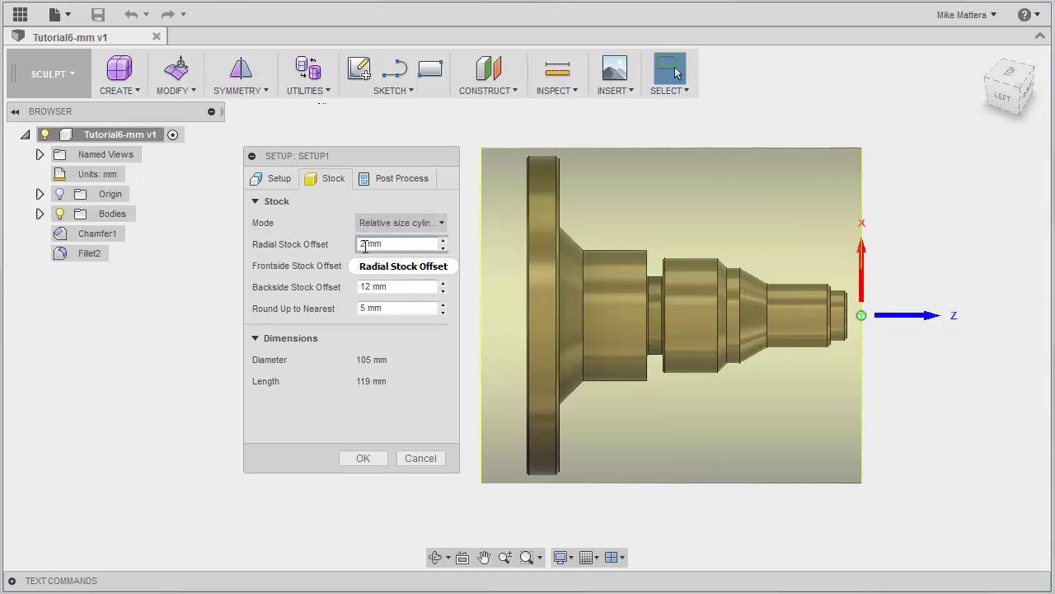
Try a radial stock offset of 4 mm and a backside stock offset of 16 mm in the setup
double_click(365, 245)
type("4")
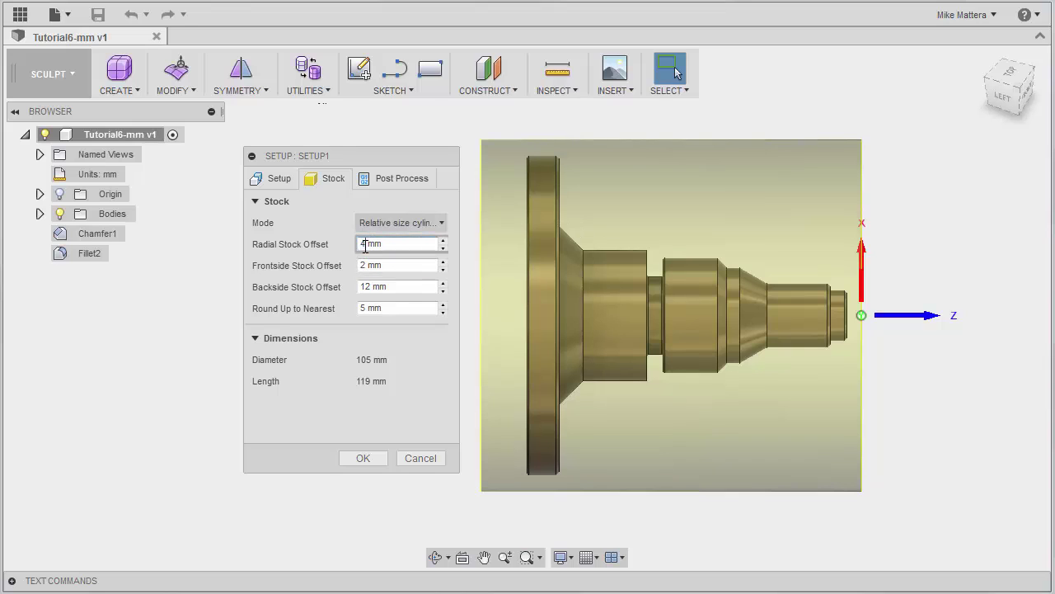
key("Tab")
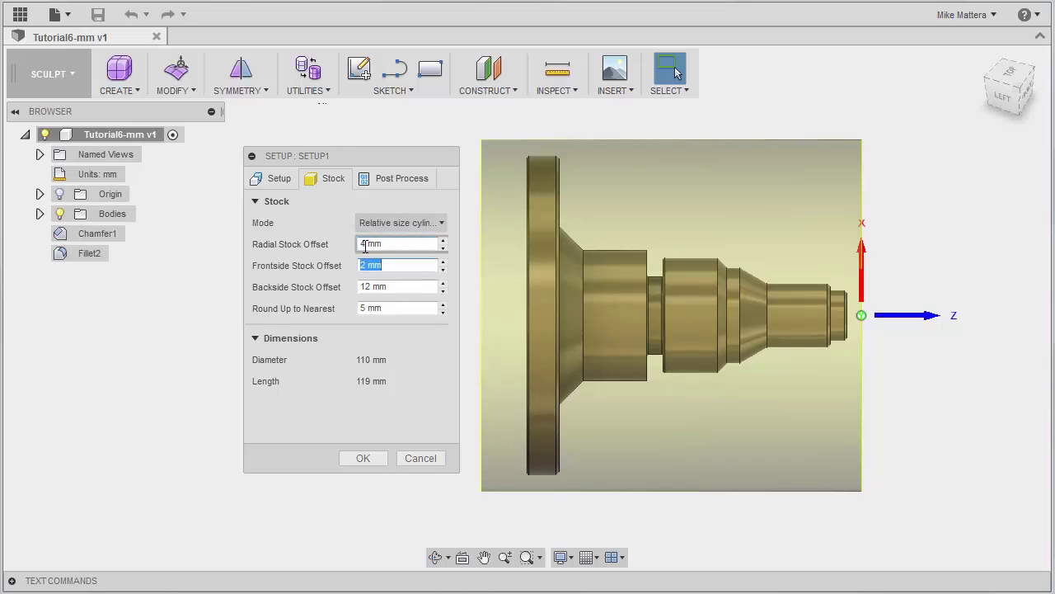
double_click(367, 288)
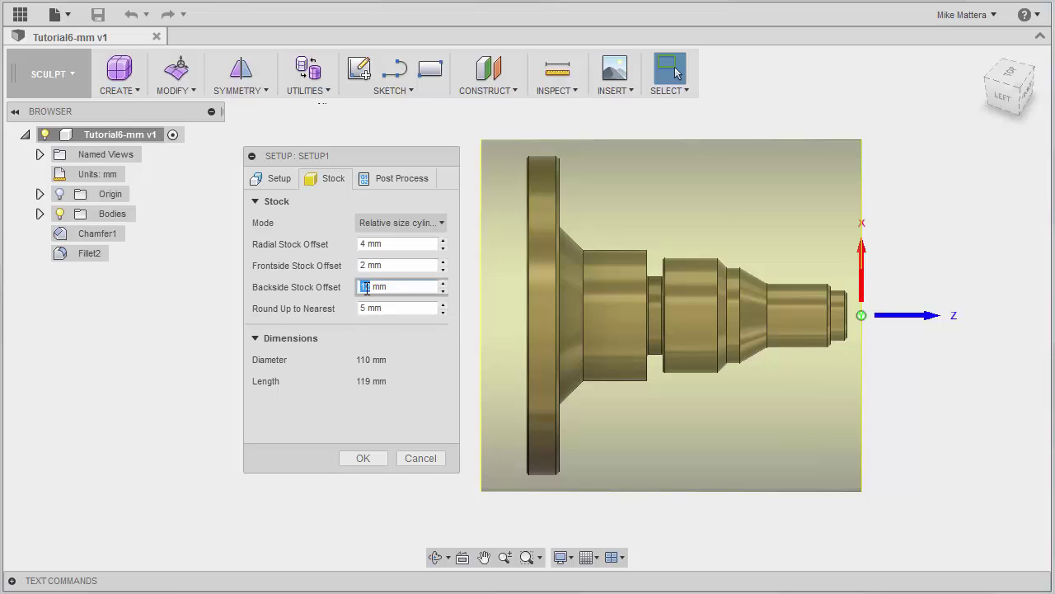
type("15")
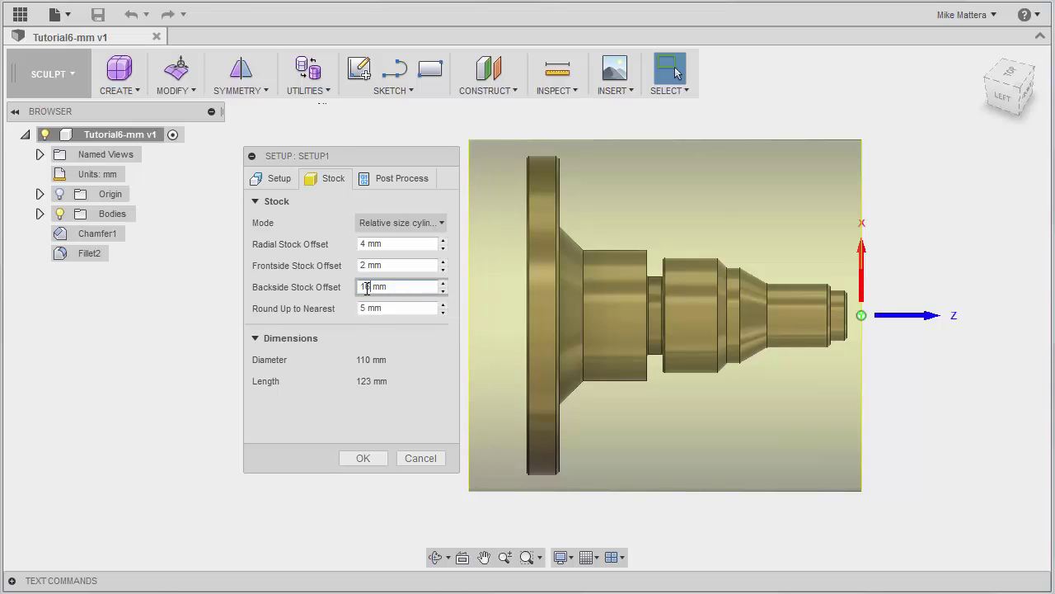
Return the backside stock offset to 12 mm and the radial stock offset to 2 mm
left_click(443, 291)
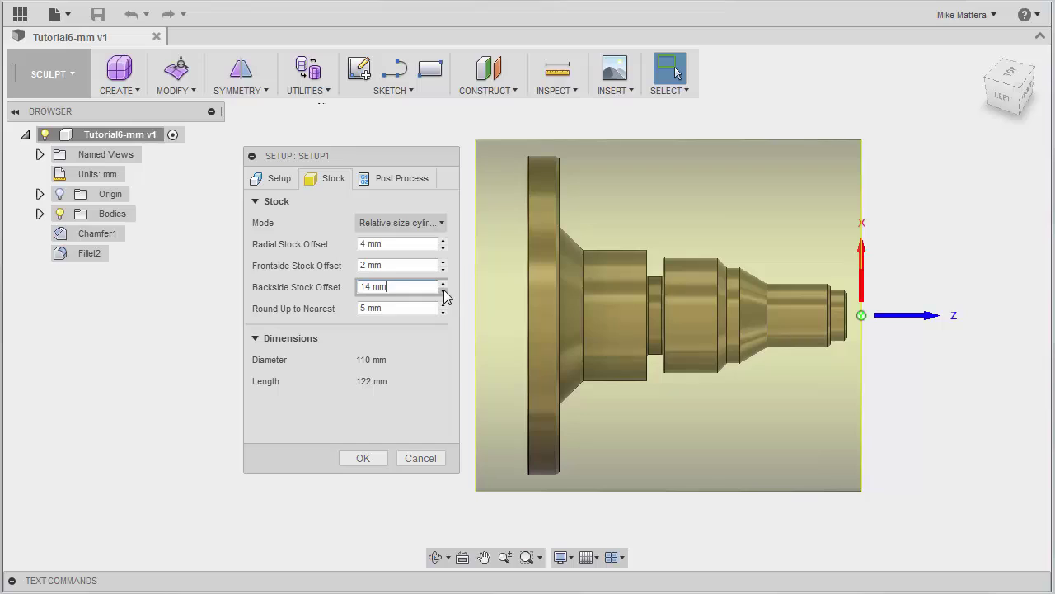
left_click(444, 291)
double_click(444, 291)
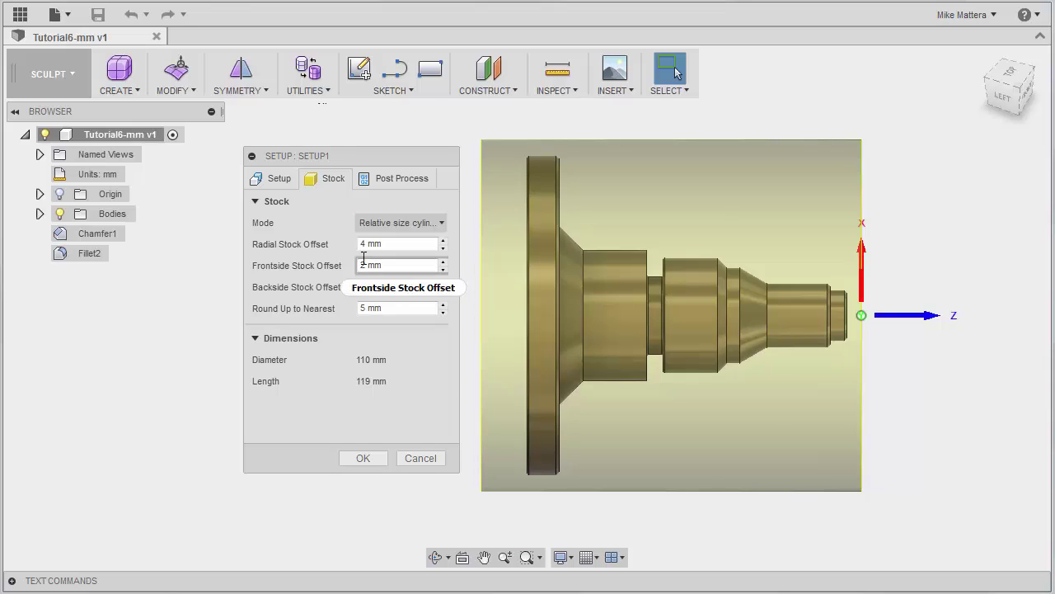
left_click_drag(368, 244, 341, 247)
type("2")
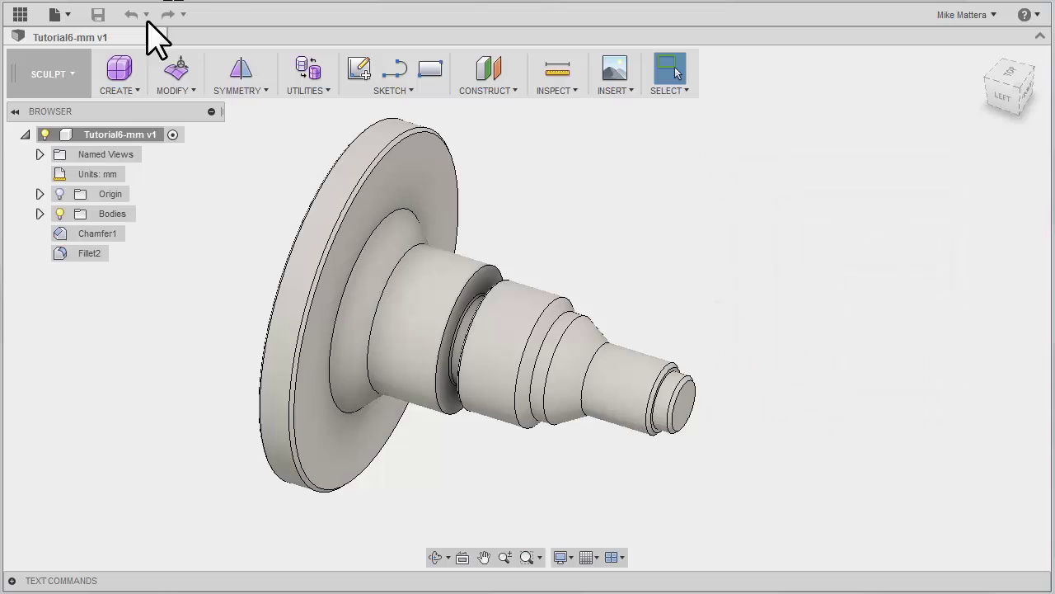
Switch to the CAM workspace and change its active units to Millimeter
mouse_move(106, 175)
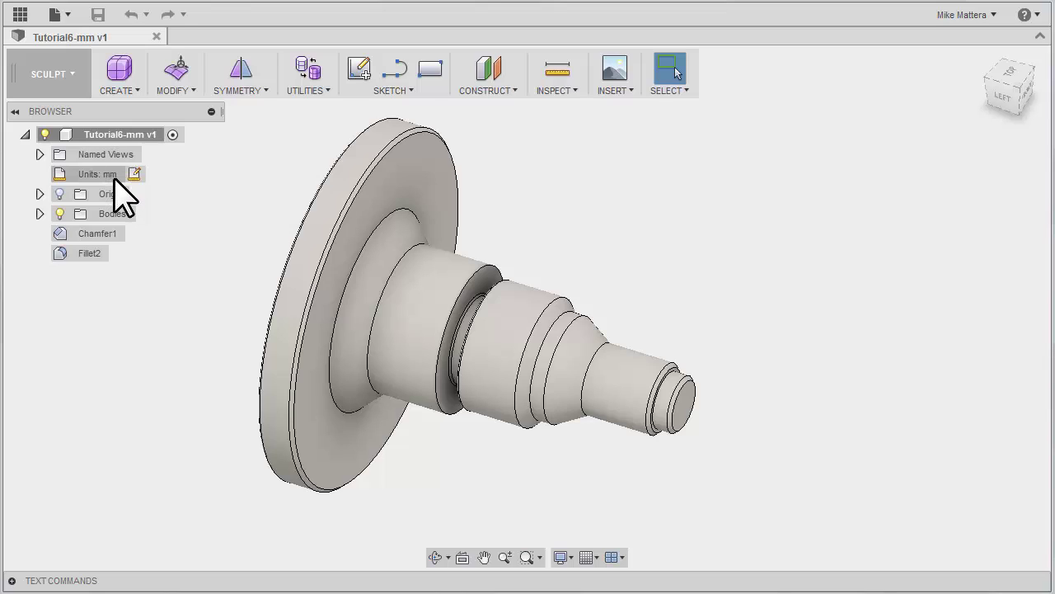
left_click(53, 75)
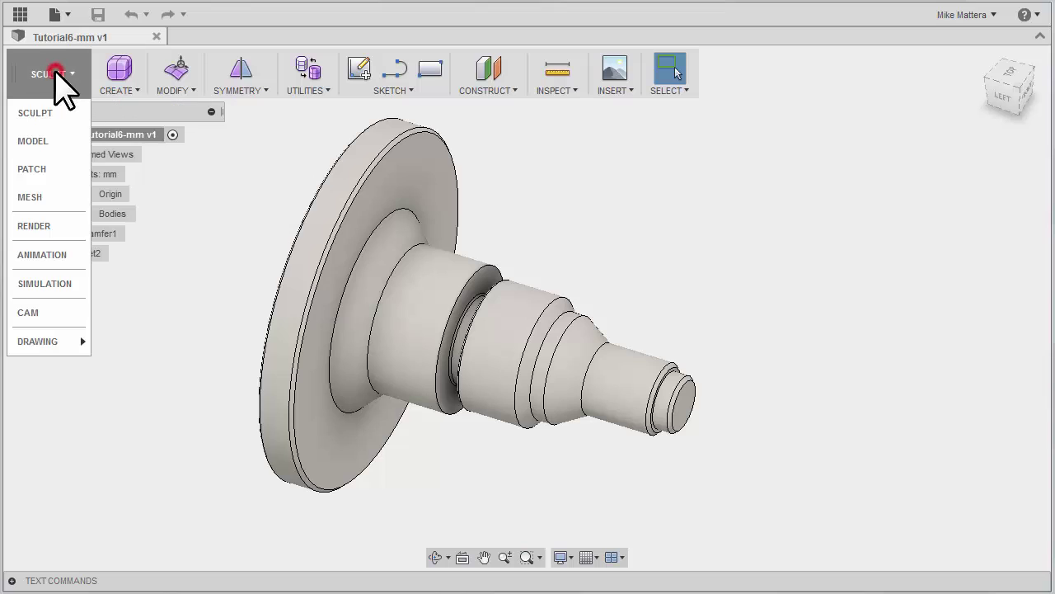
left_click(30, 313)
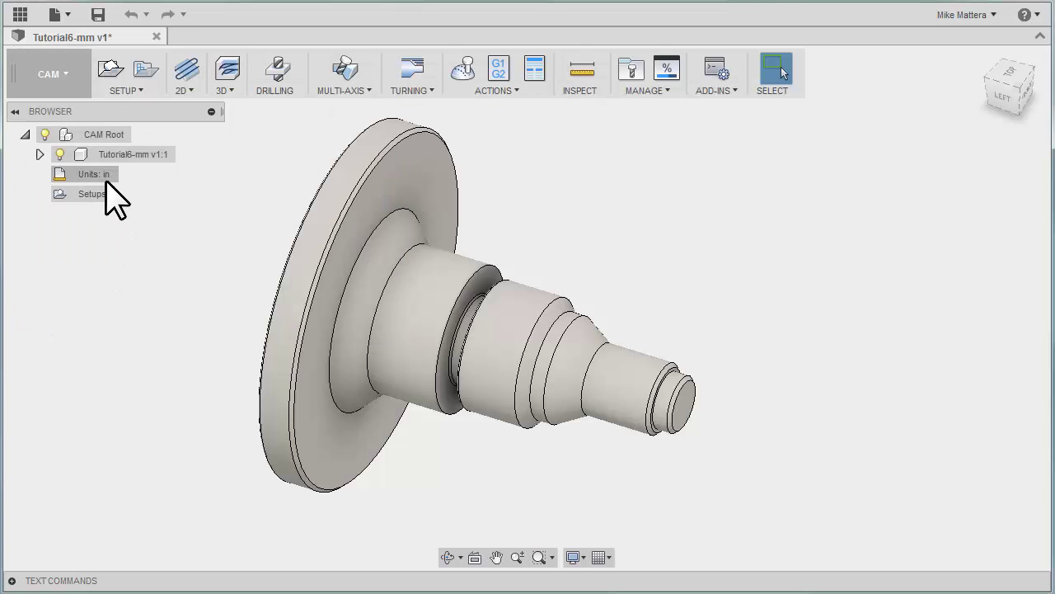
left_click(127, 174)
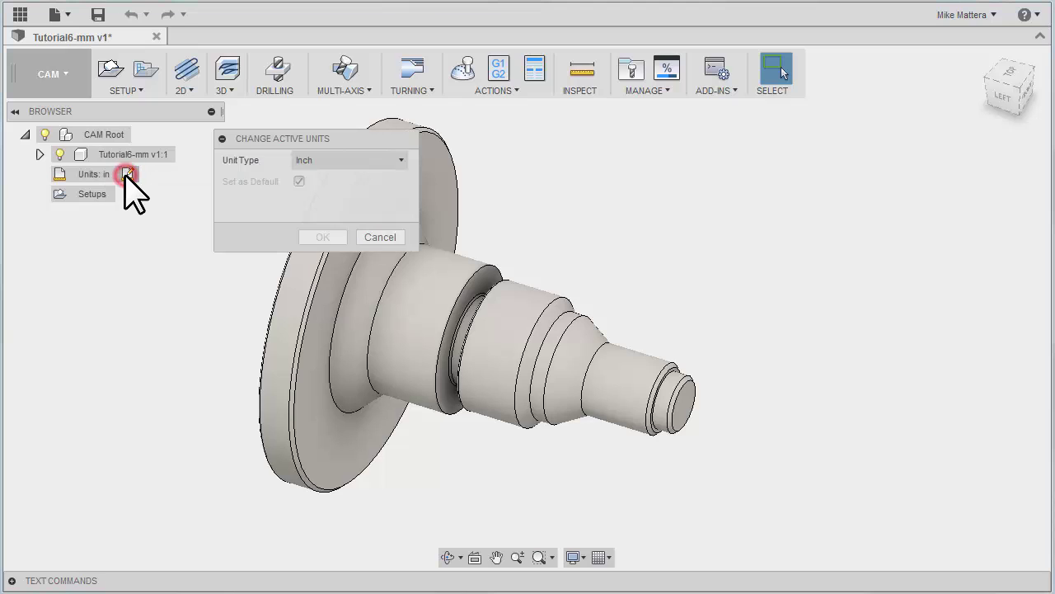
left_click(325, 165)
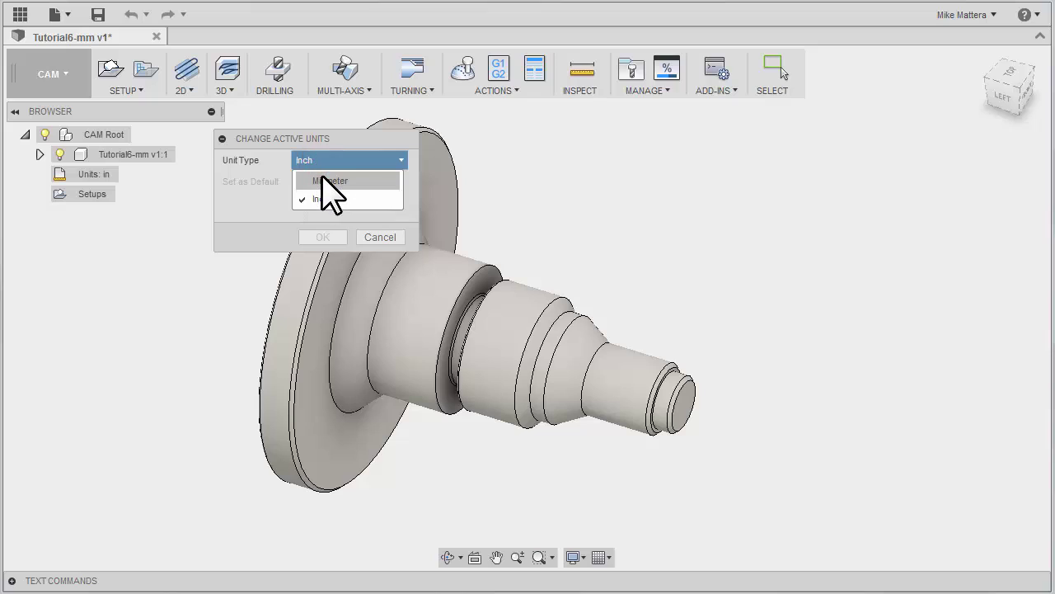
left_click(324, 180)
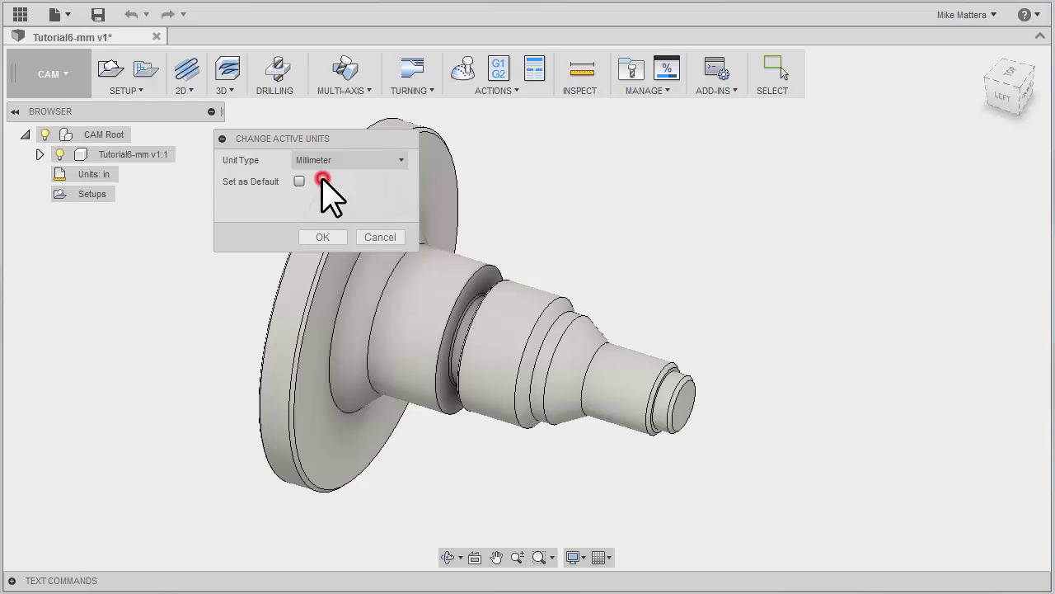
left_click(313, 238)
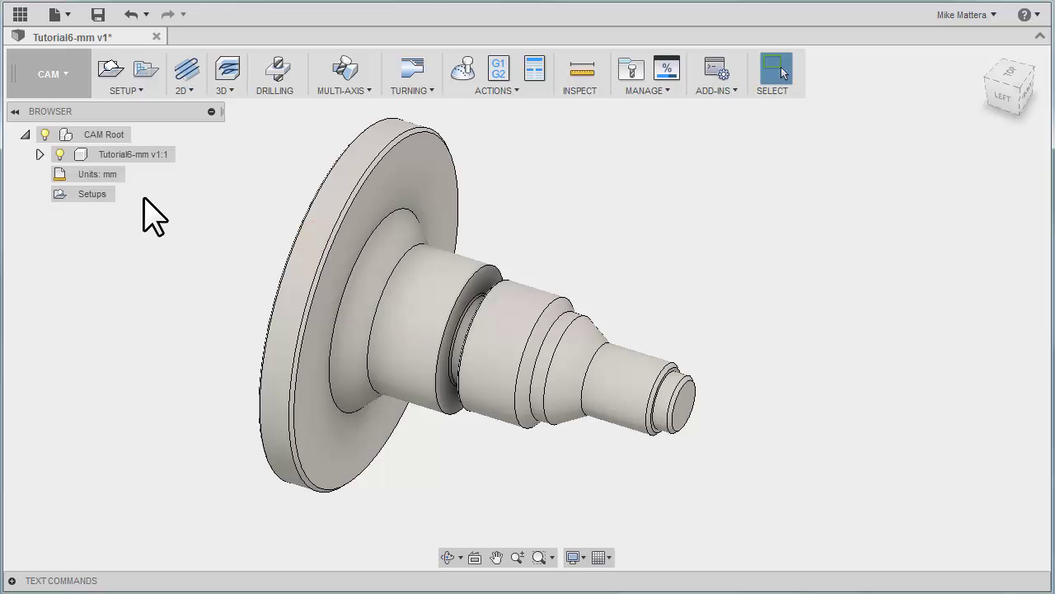
Create a new setup with operation type Turning or mill/turn and a home position of 150 mm
left_click(129, 91)
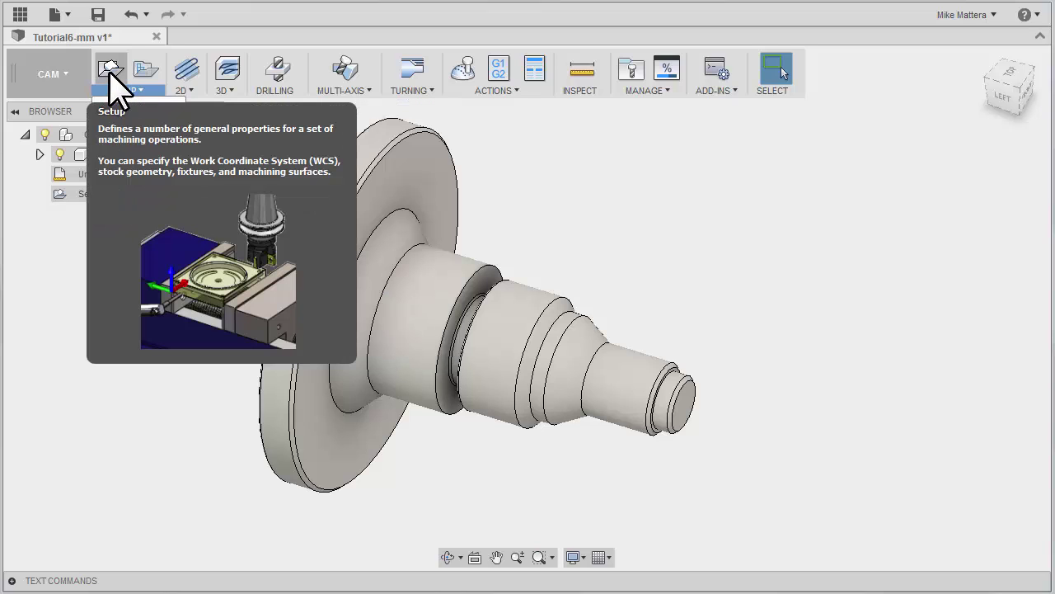
left_click(111, 71)
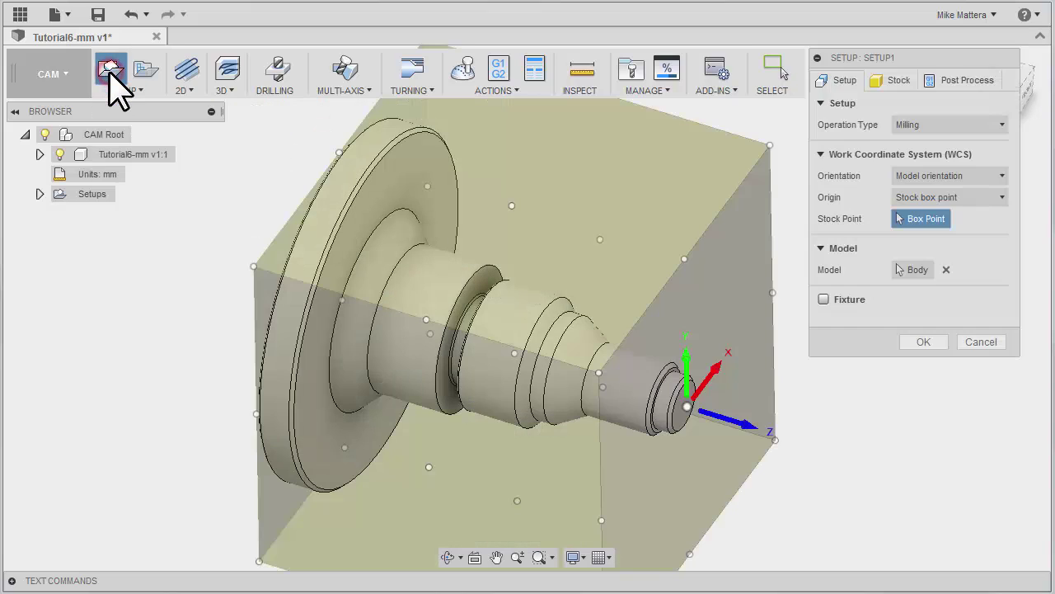
left_click(955, 125)
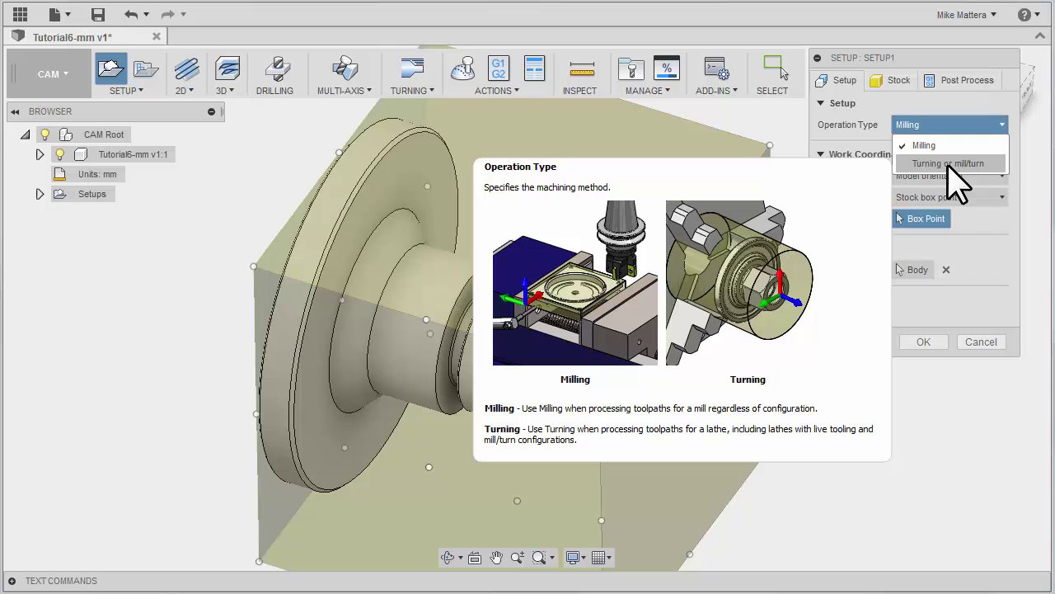
left_click(948, 163)
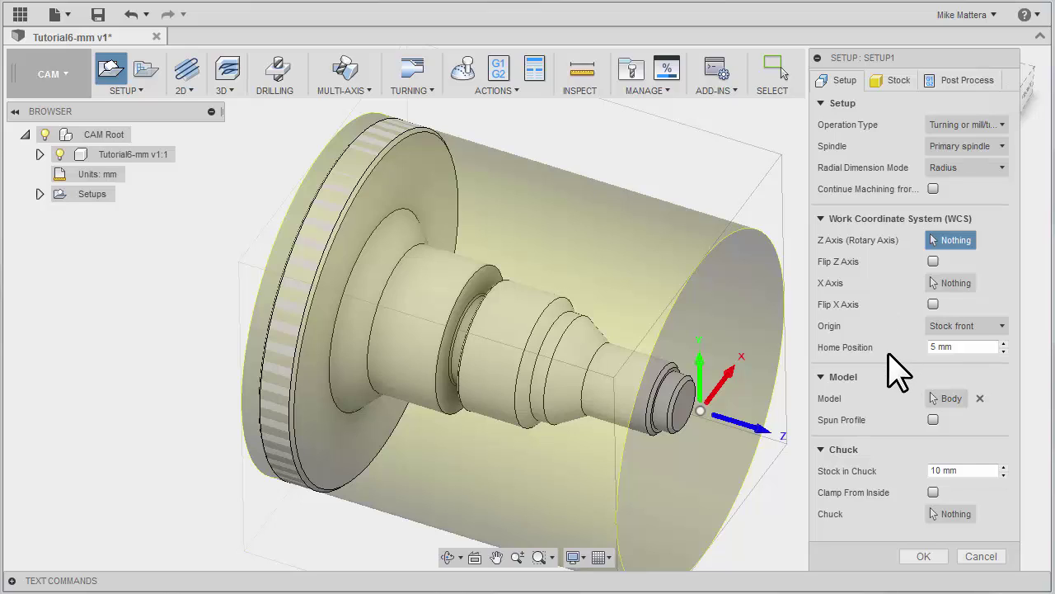
left_click(974, 346)
type("150")
key("Tab")
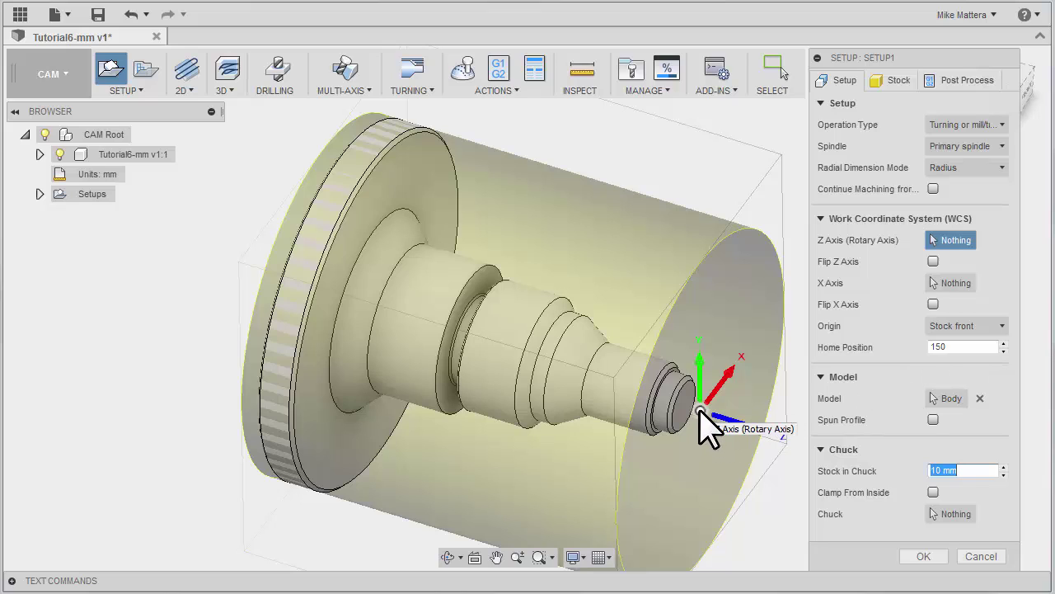
Define the setup's stock as a relative size cylinder
left_click(899, 81)
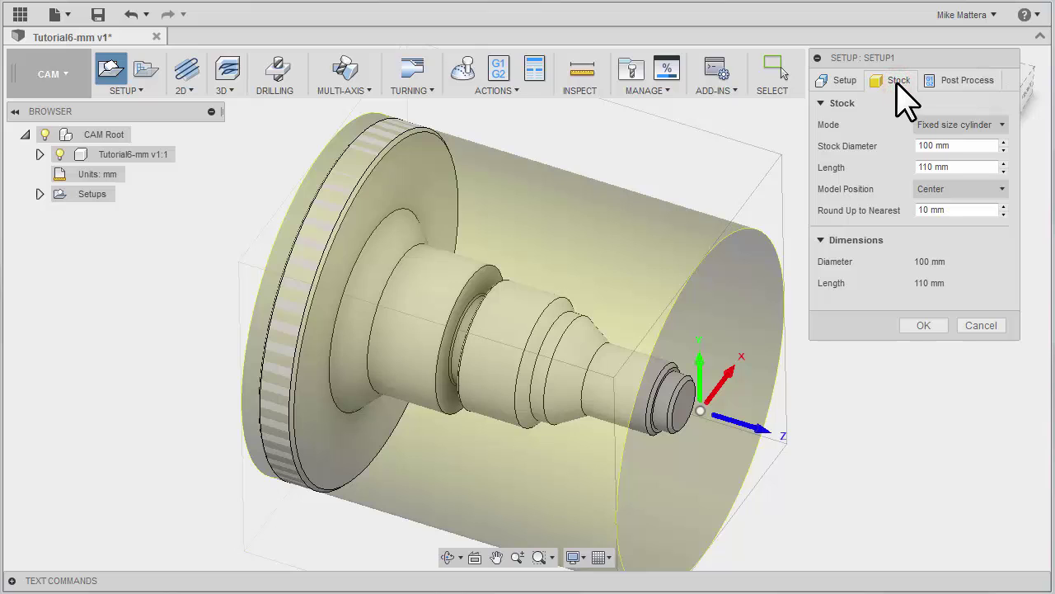
left_click(966, 125)
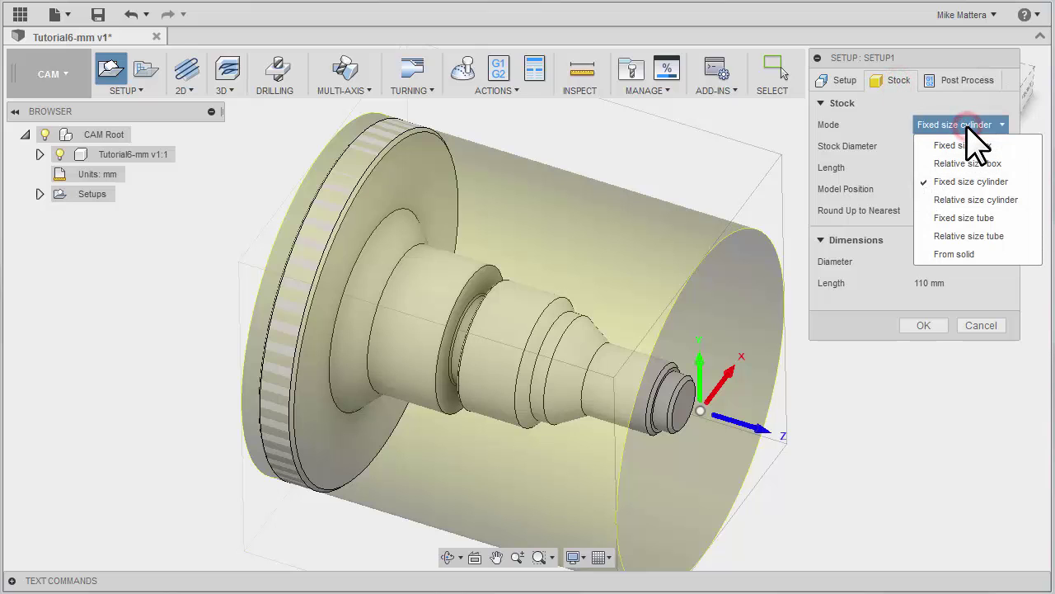
mouse_move(996, 201)
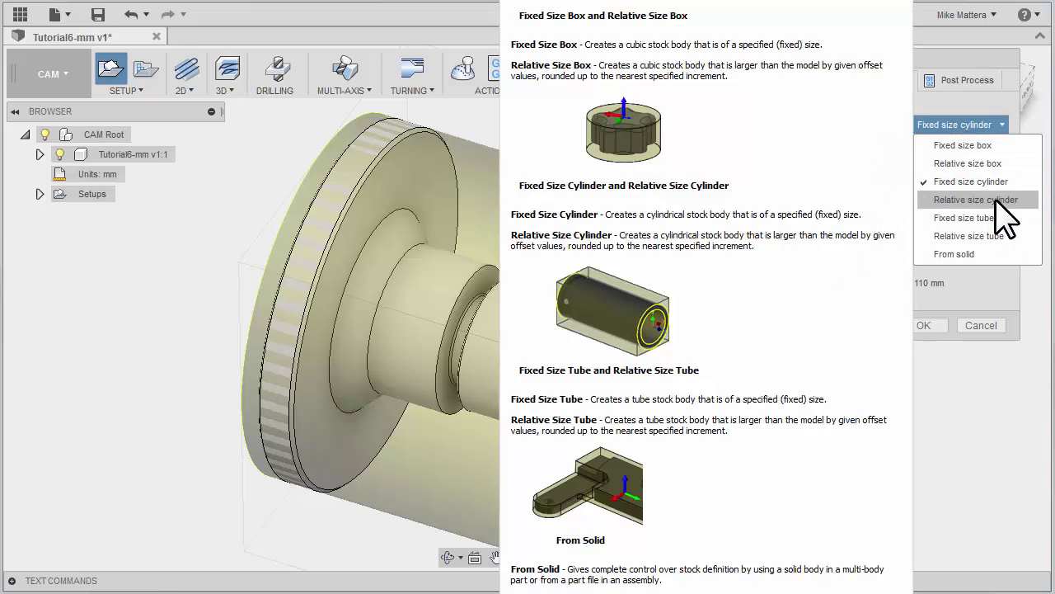
left_click(996, 201)
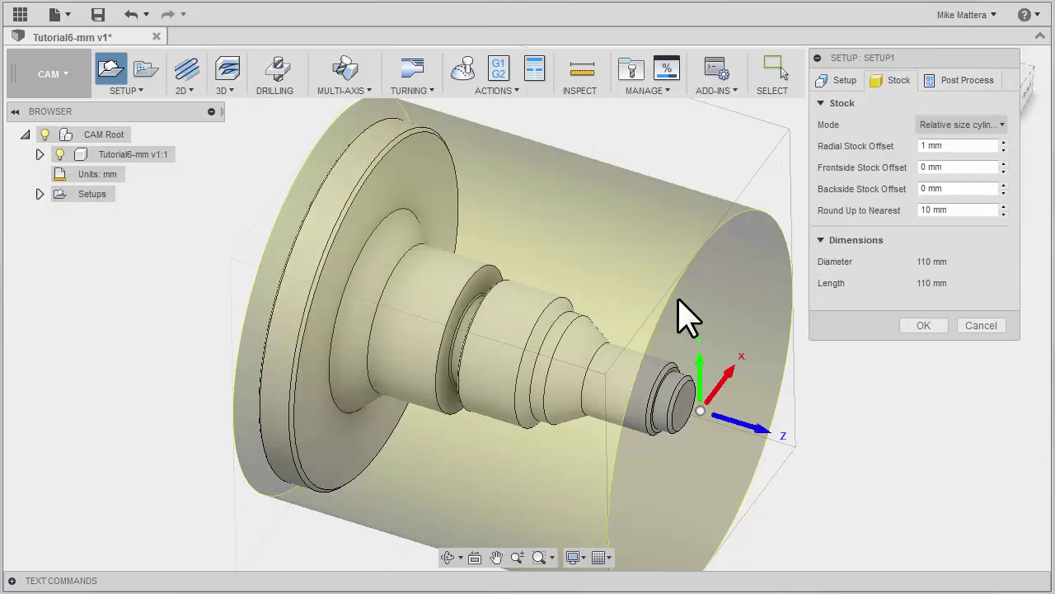
Set the radial and frontside stock offsets to 2 mm, the backside offset to 12 mm, and rounding up to the nearest 5 mm
left_click(959, 144)
type("2")
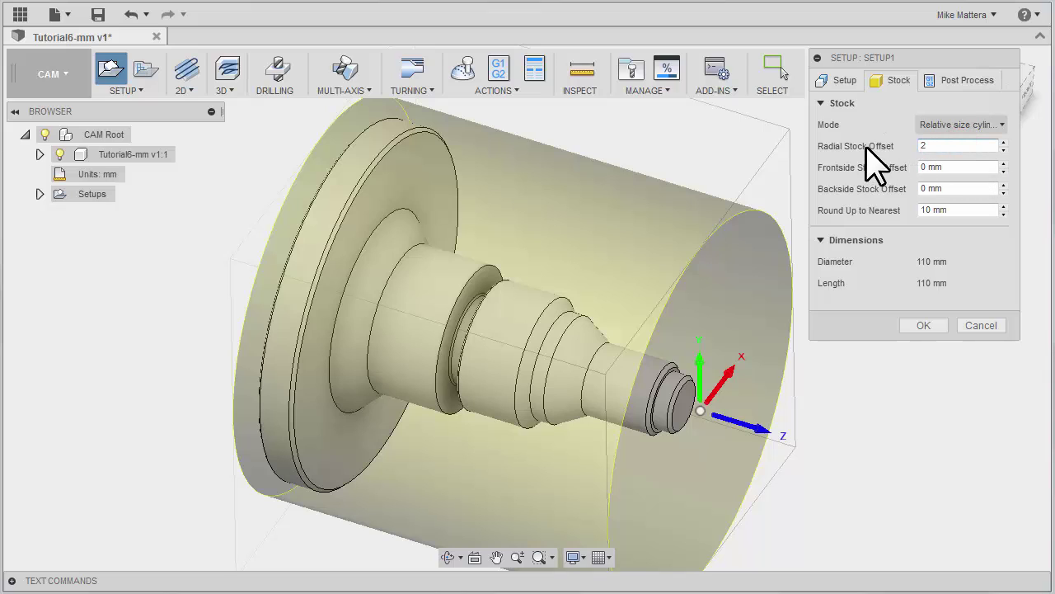
key("Tab")
type("2")
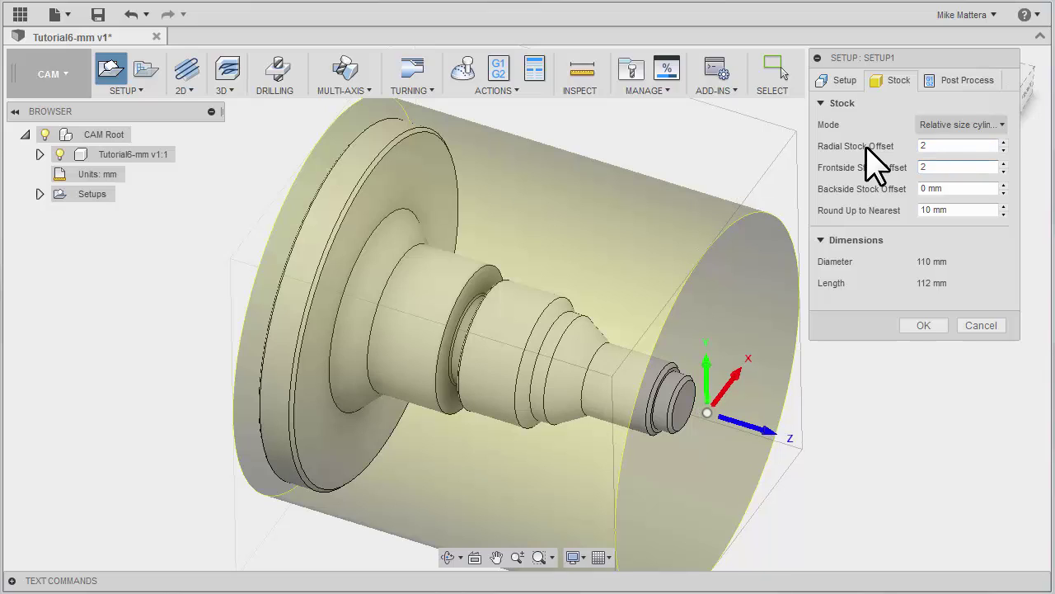
key("Tab")
type("12")
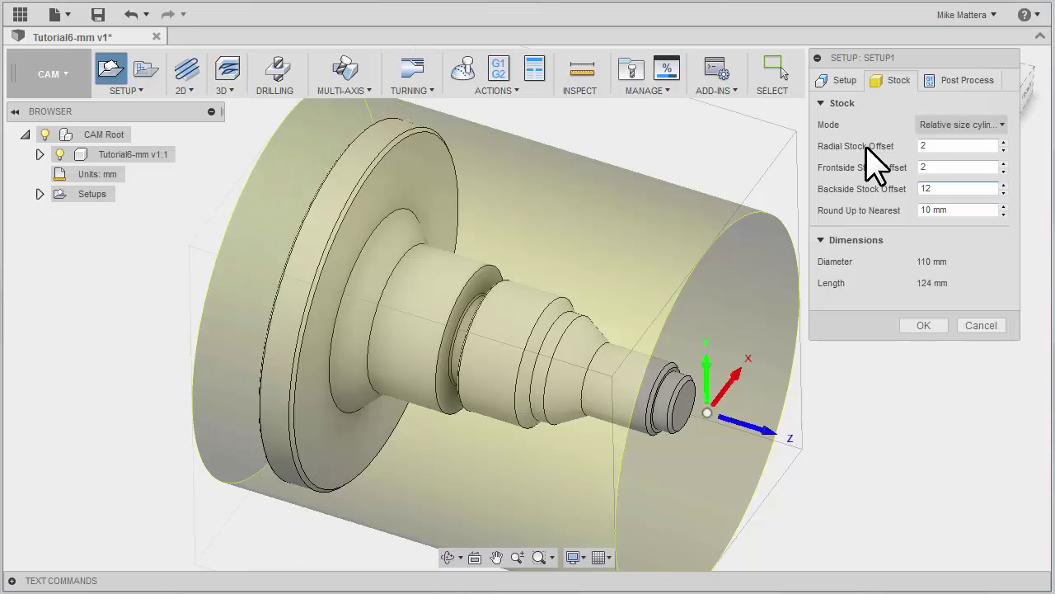
key("Tab")
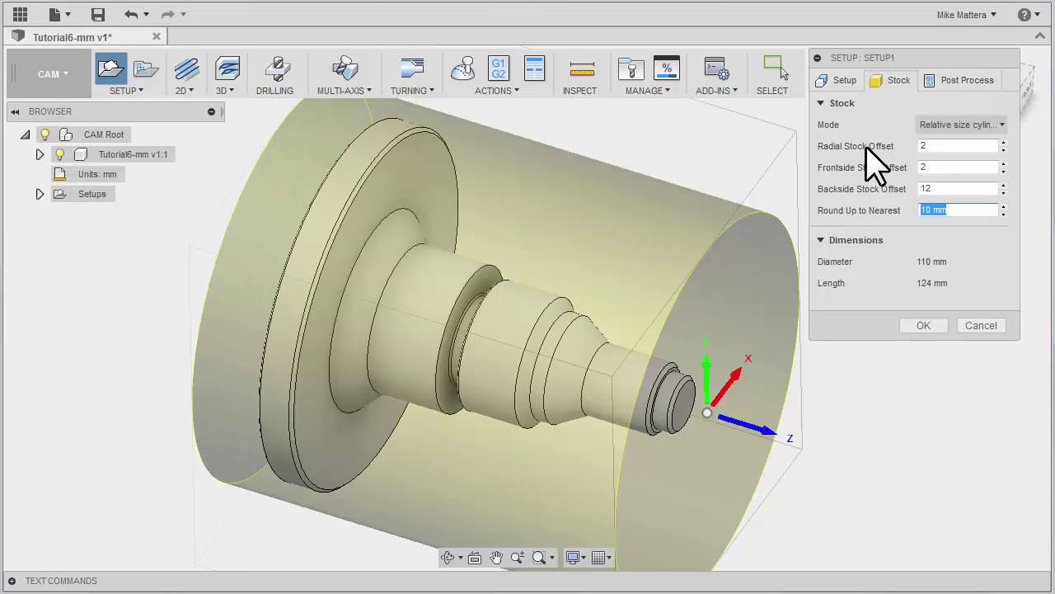
type("5")
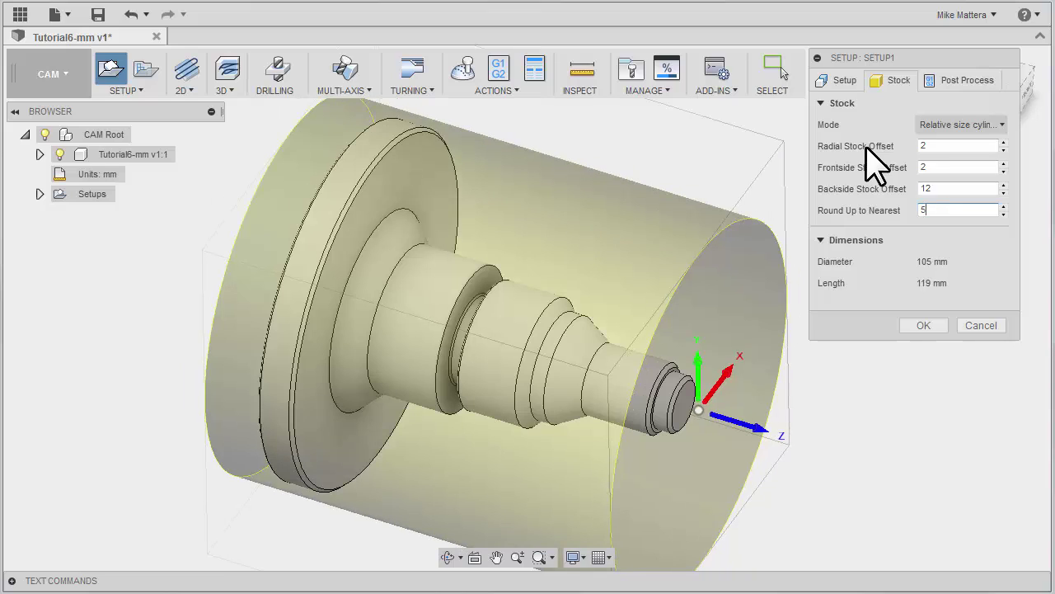
Set the WCS offset to 1, enter the program comment "Turning Sample Part", and accept the setup
left_click(948, 83)
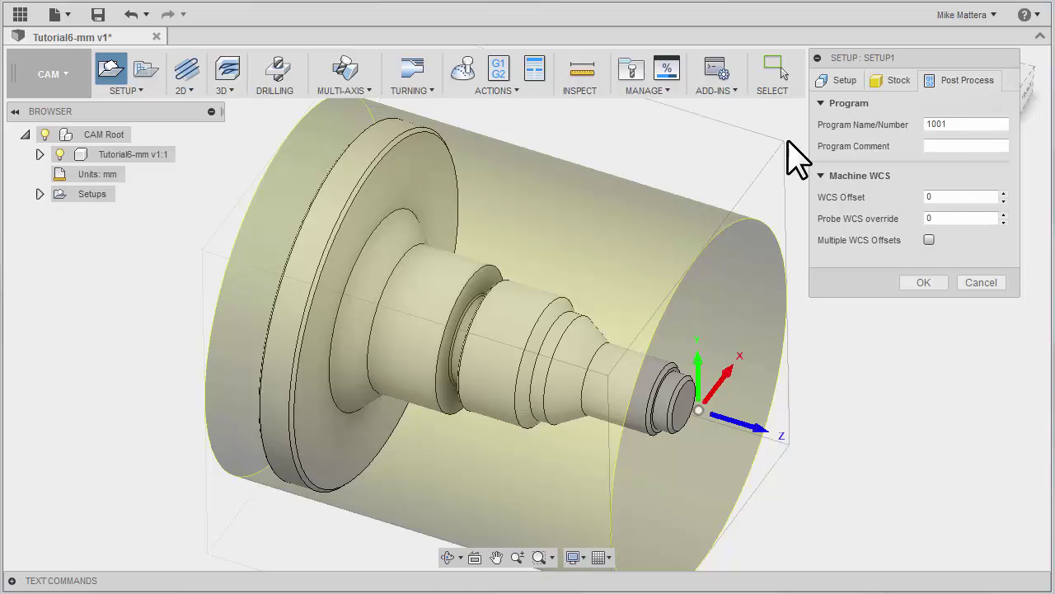
left_click(954, 196)
key("BackSpace")
type("1")
key("Tab")
left_click(946, 146)
type("Turning Sample Part")
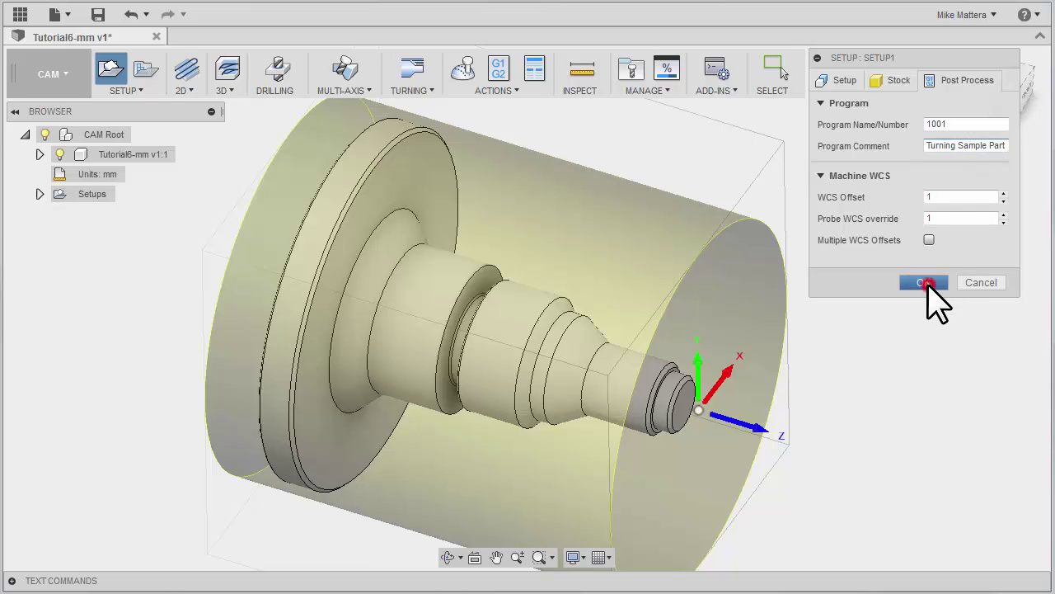
left_click(929, 286)
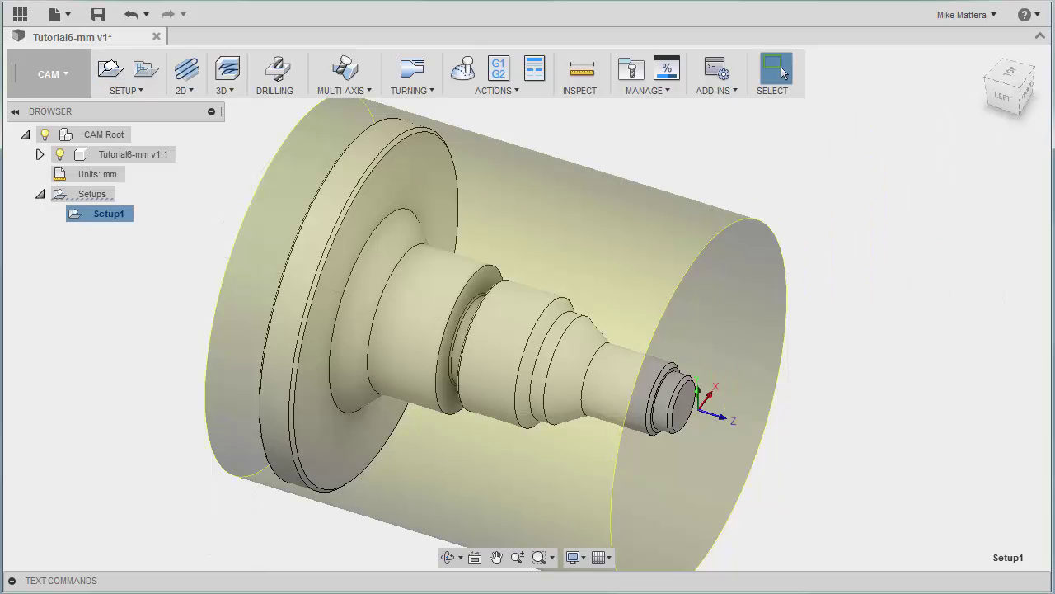